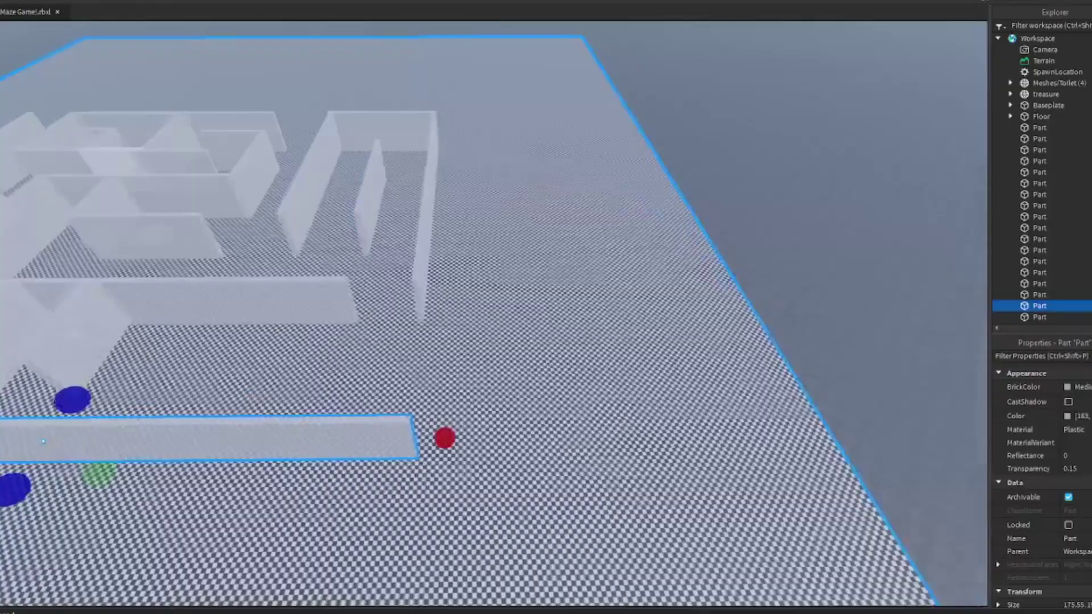
# - Shrink the maze wall Part into a thin block about 3.36 wide, then select it
pyautogui.hotkey('ctrl', '2')
pyautogui.hotkey('ctrl', '3')
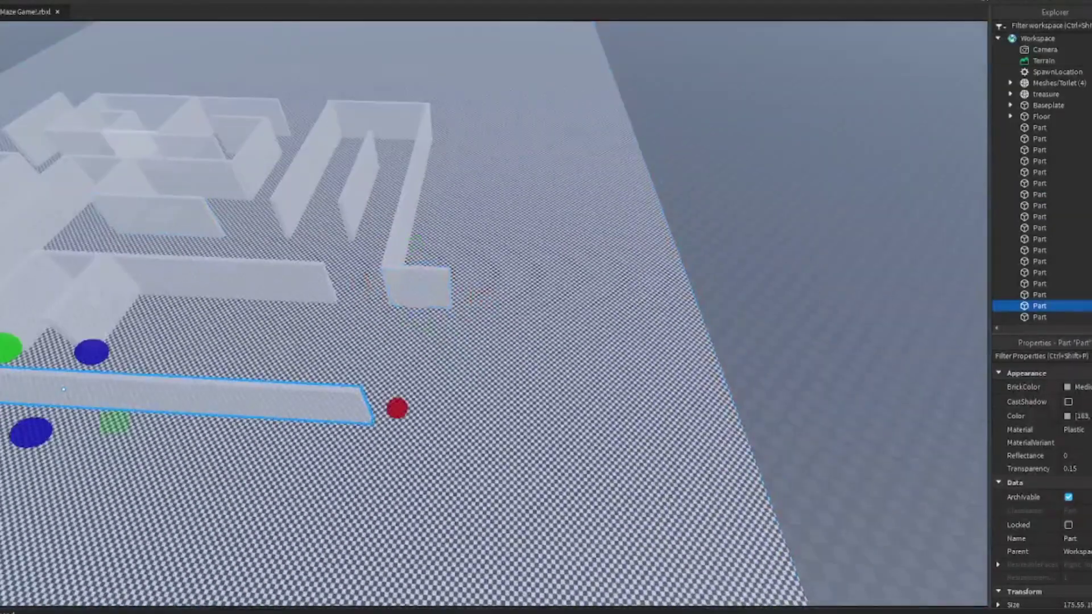
pyautogui.hotkey('ctrl', 'z')
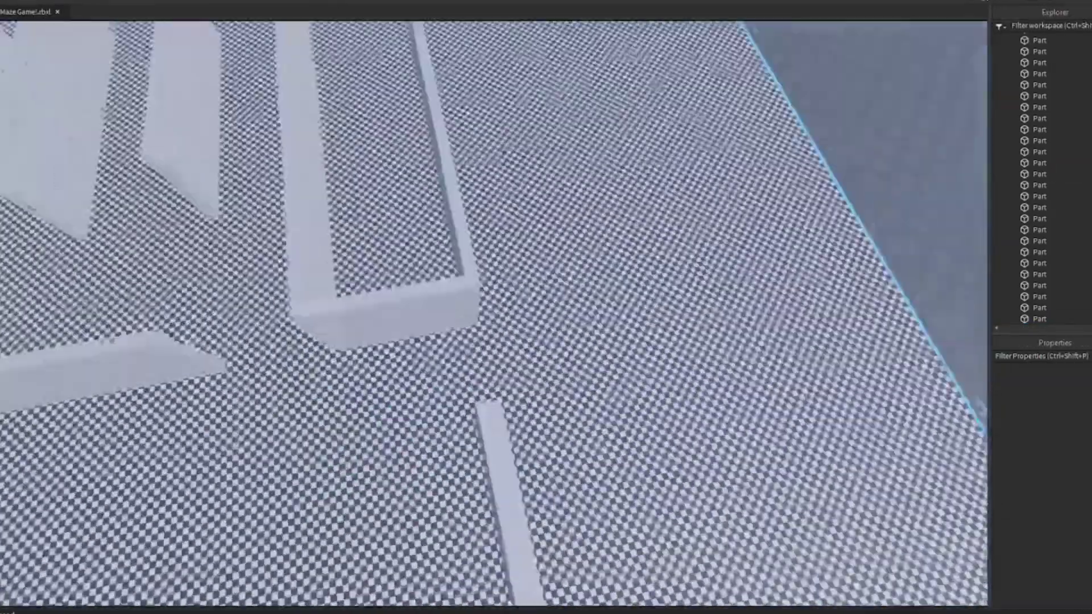
pyautogui.click(429, 418)
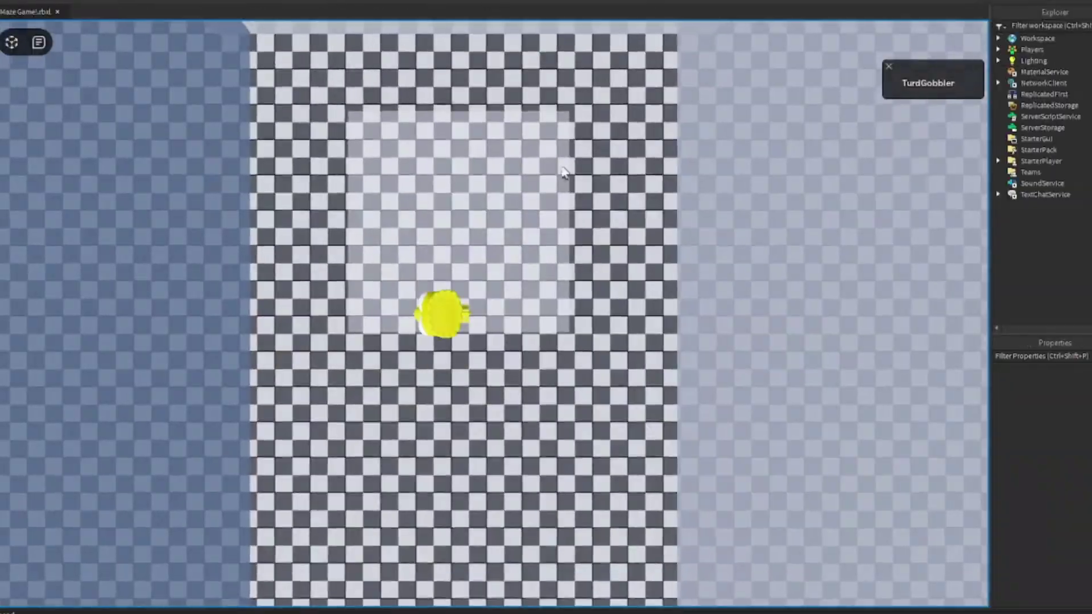
# - Walk the character through the maze corridors, then end the test run
pyautogui.press('w')
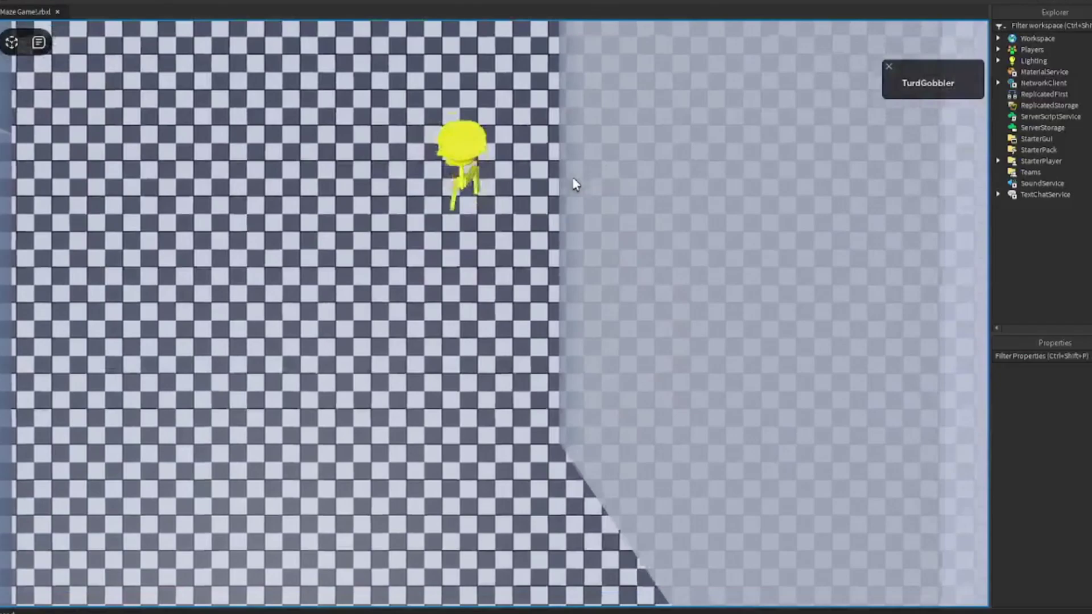
pyautogui.press('w')
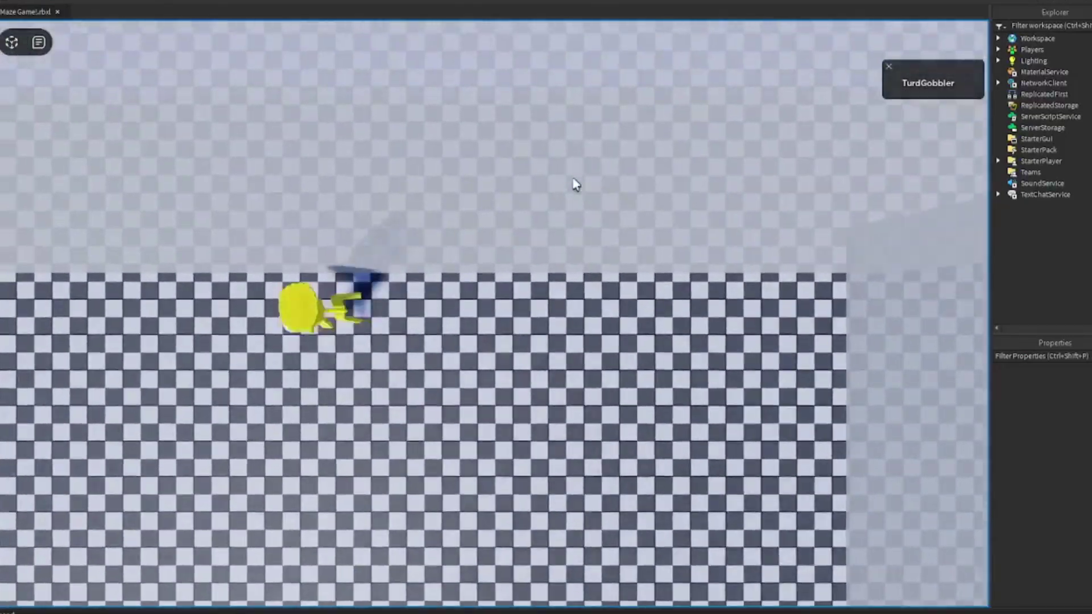
pyautogui.press('w')
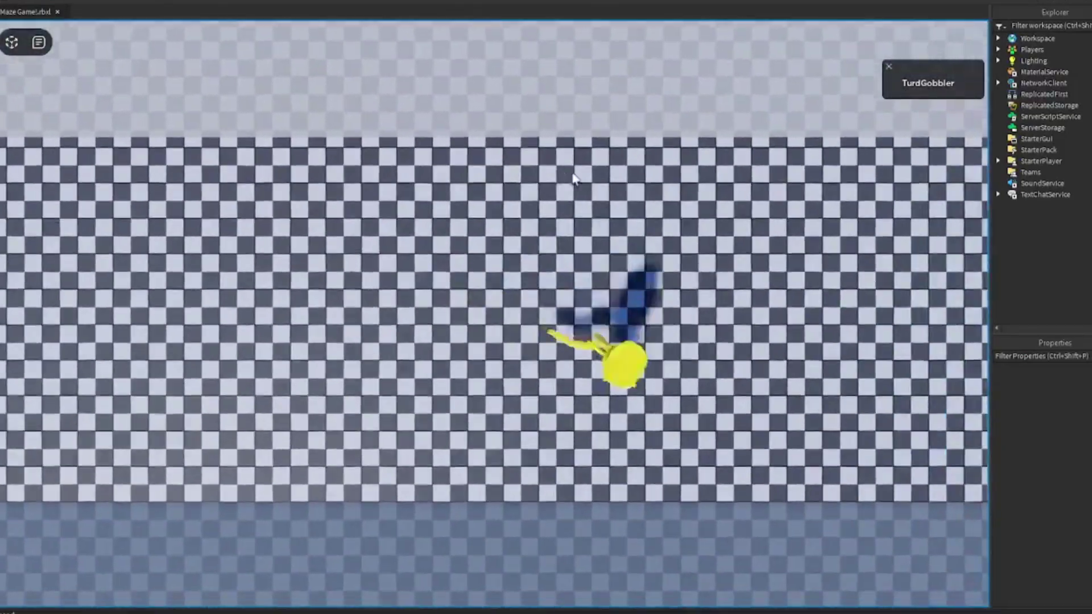
pyautogui.press('w')
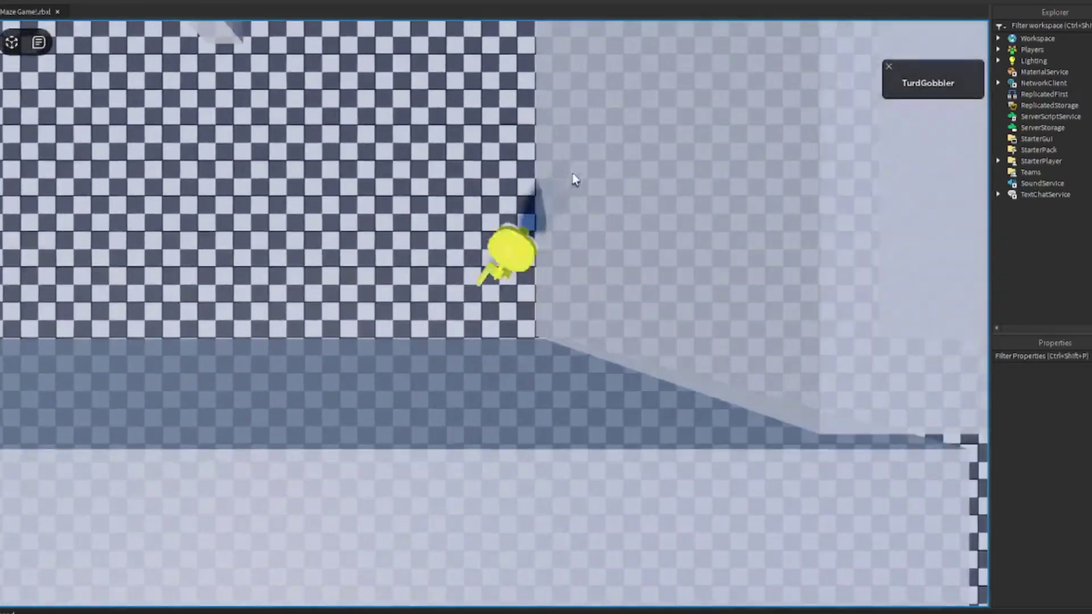
pyautogui.press('w')
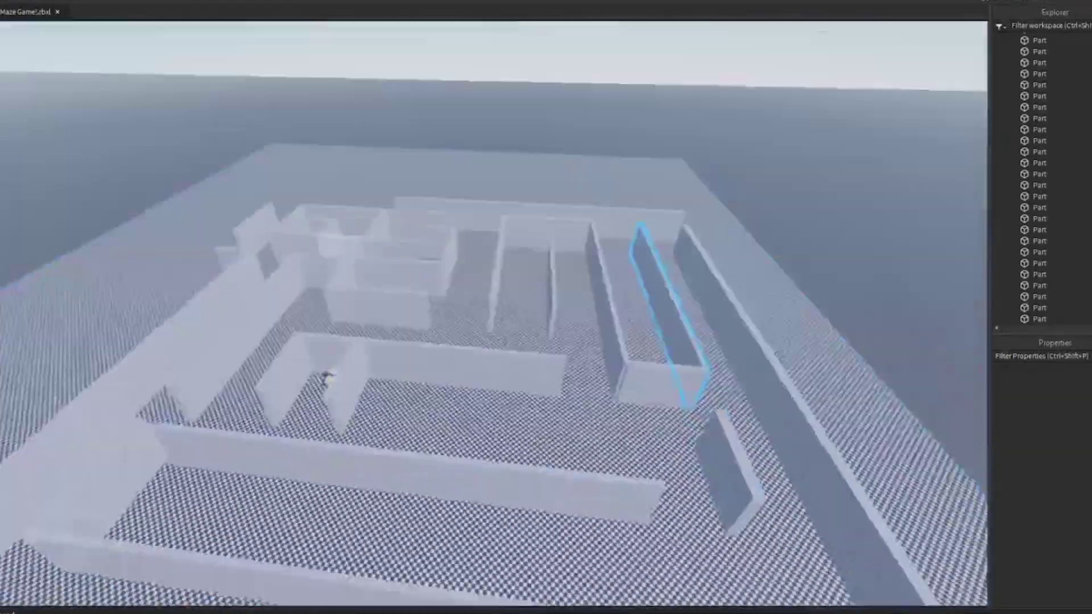
# - Focus the view on the toilet model and select its ProximityPrompt
pyautogui.scroll(10, 398, 353)
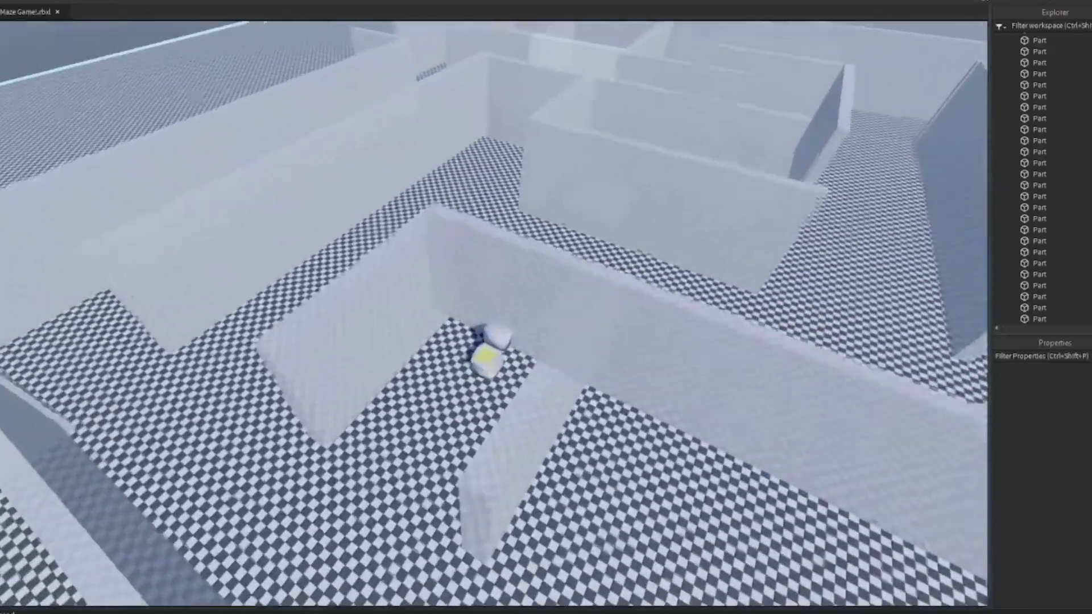
pyautogui.click(486, 358)
pyautogui.moveTo(529, 236); pyautogui.dragTo(529, 143, button='right')
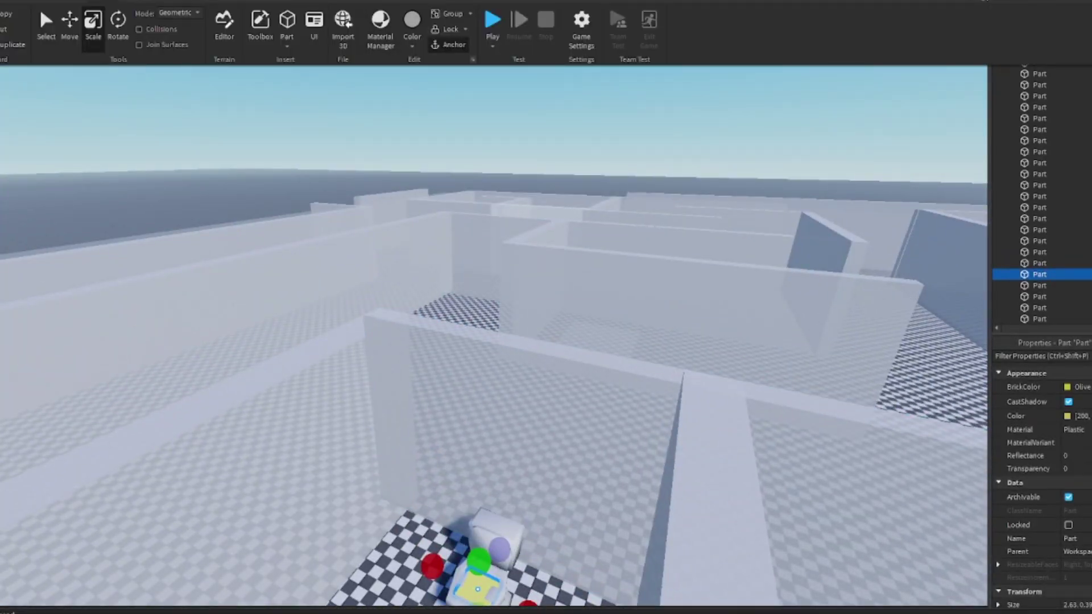
pyautogui.press('F5')
pyautogui.click(424, 188)
pyautogui.press('f')
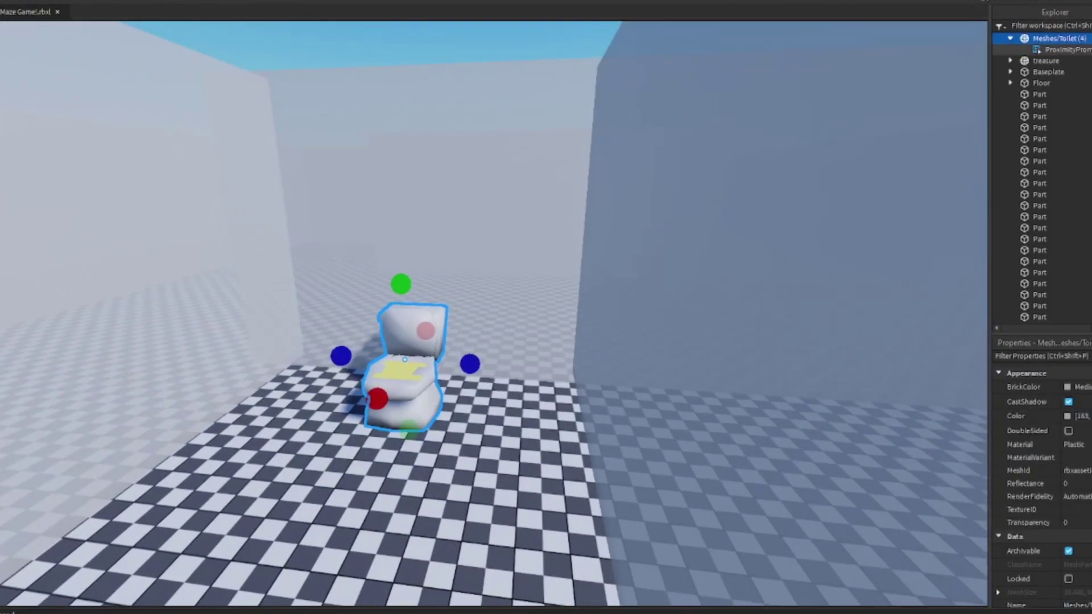
pyautogui.click(1038, 50)
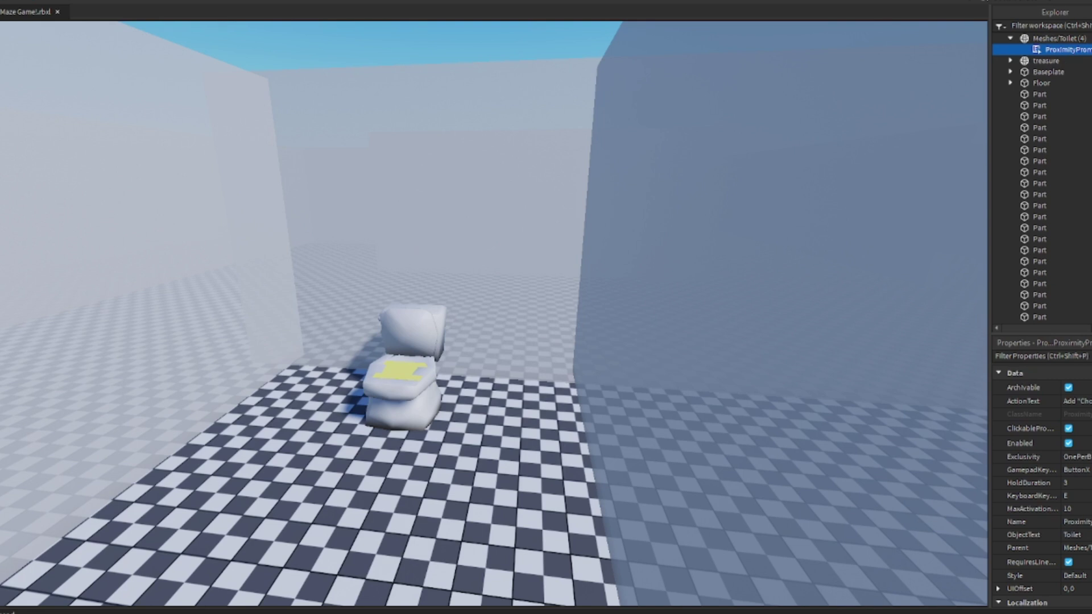
# - Insert a Script whose Triggered function sets Part.Color to (131, 89, 48) and Material to Sand
pyautogui.hotkey('ctrl', 'i')
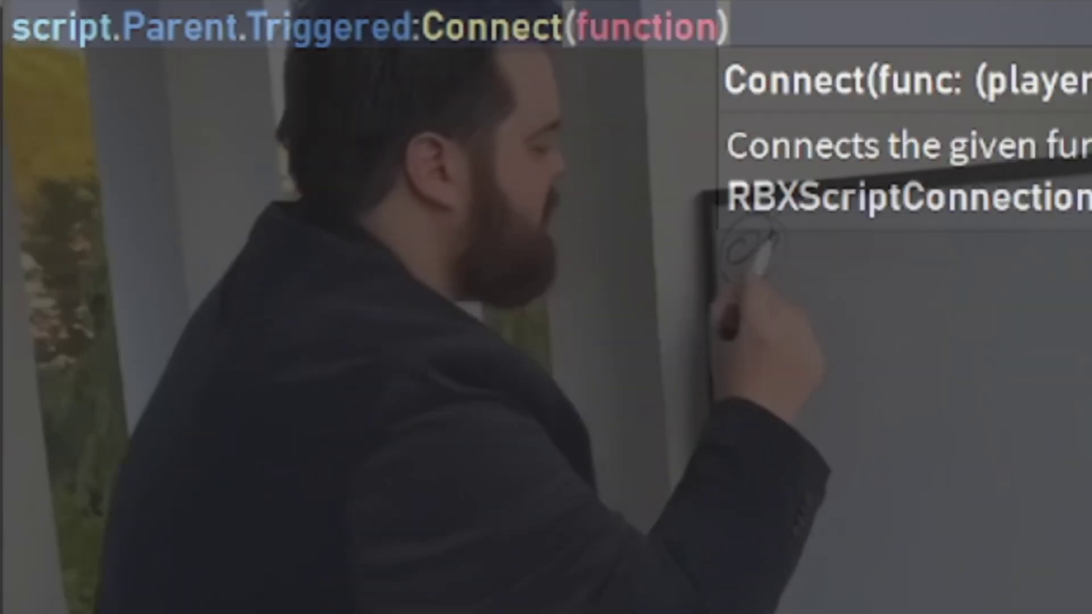
pyautogui.press('Return')
pyautogui.write('script.Parent.Parent.')
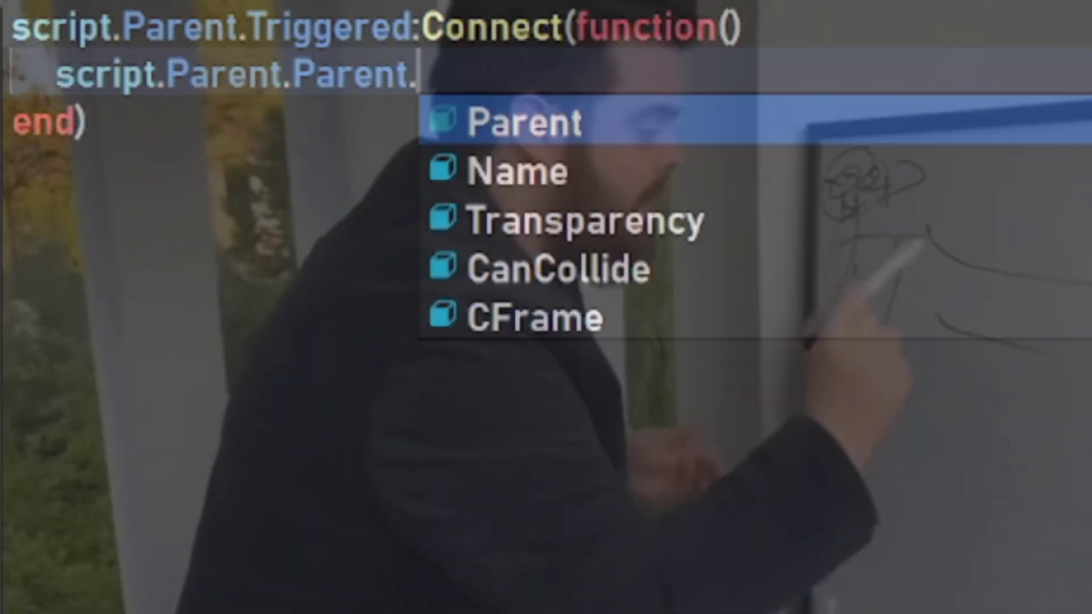
pyautogui.write('Parent.Part.Color =')
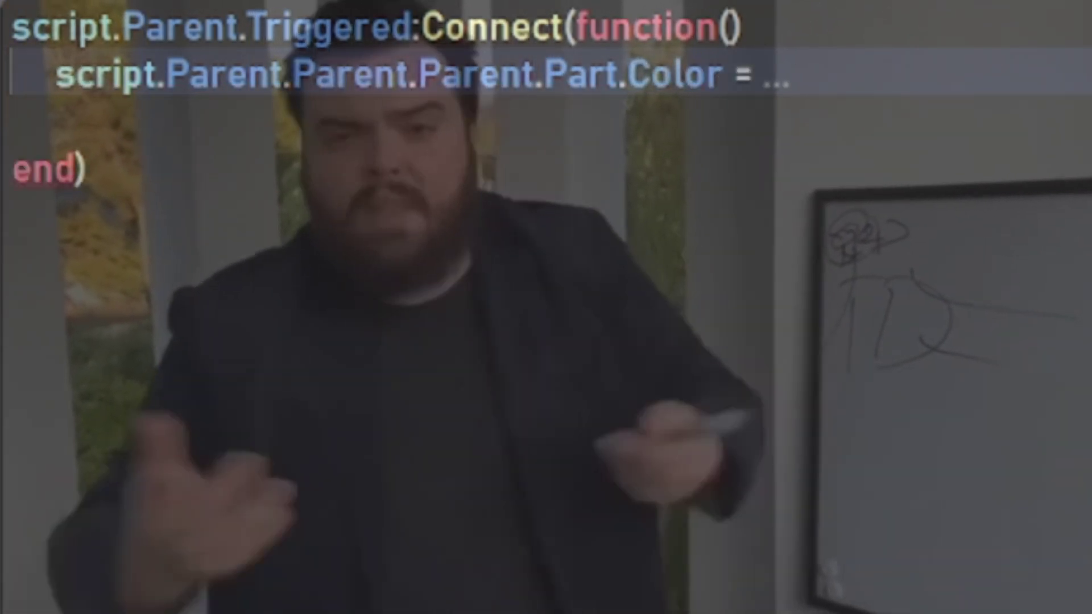
pyautogui.press('Tab')
pyautogui.hotkey('ctrl', 'z')
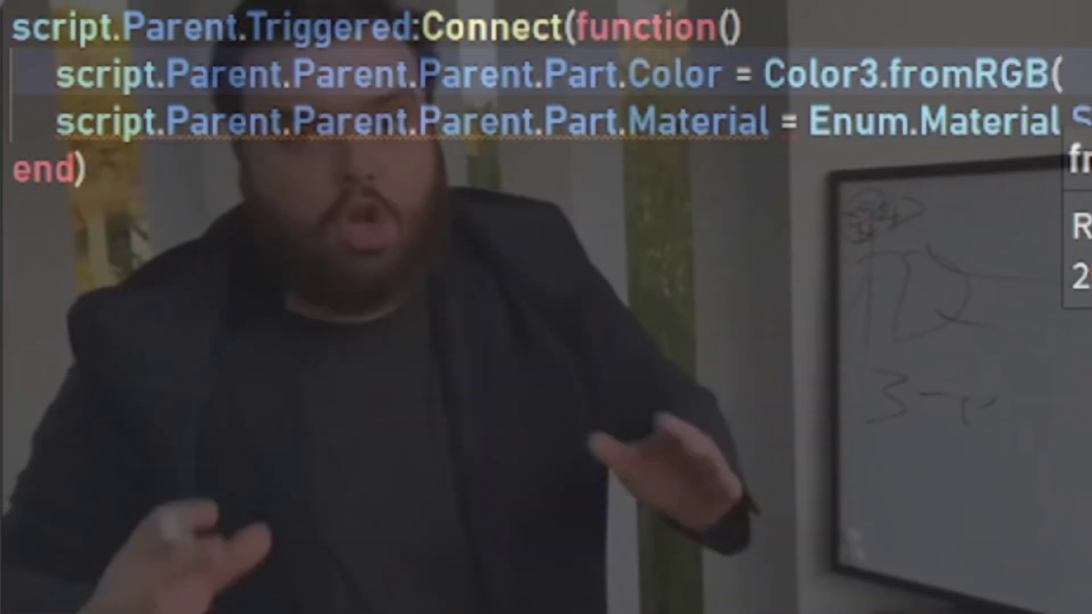
pyautogui.press('BackSpace')
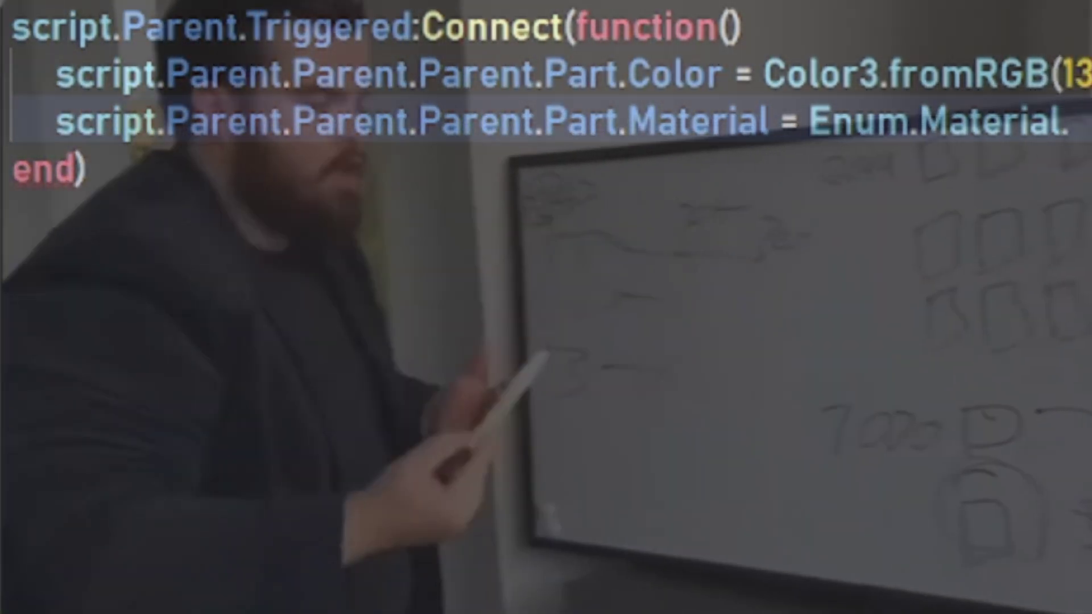
# - Finish the Sand material line, close the script, and reselect the toilet's proximity prompt
pyautogui.write('Sand')
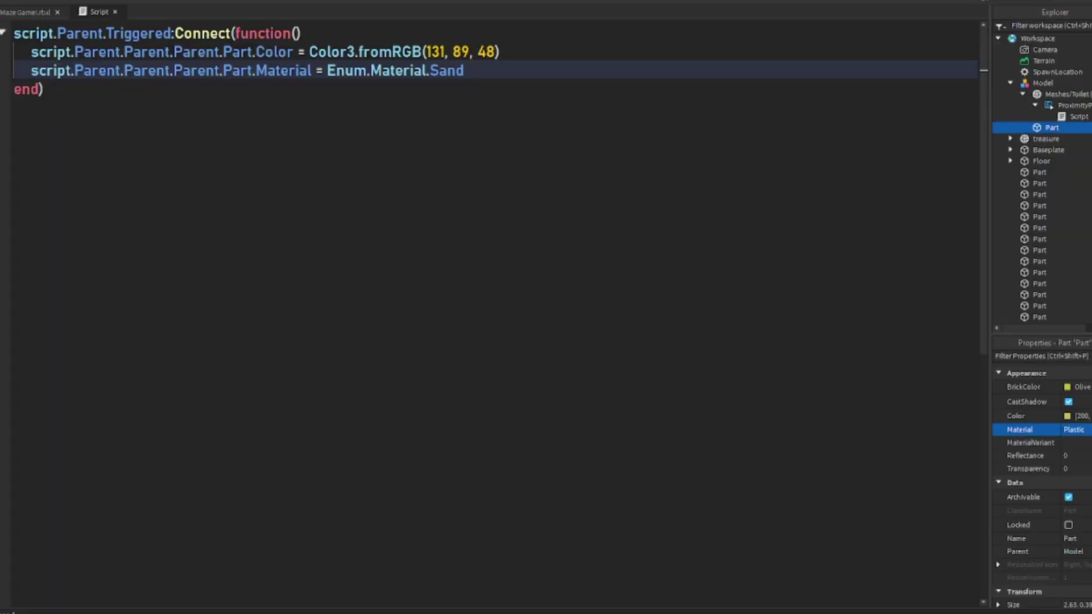
pyautogui.click(115, 12)
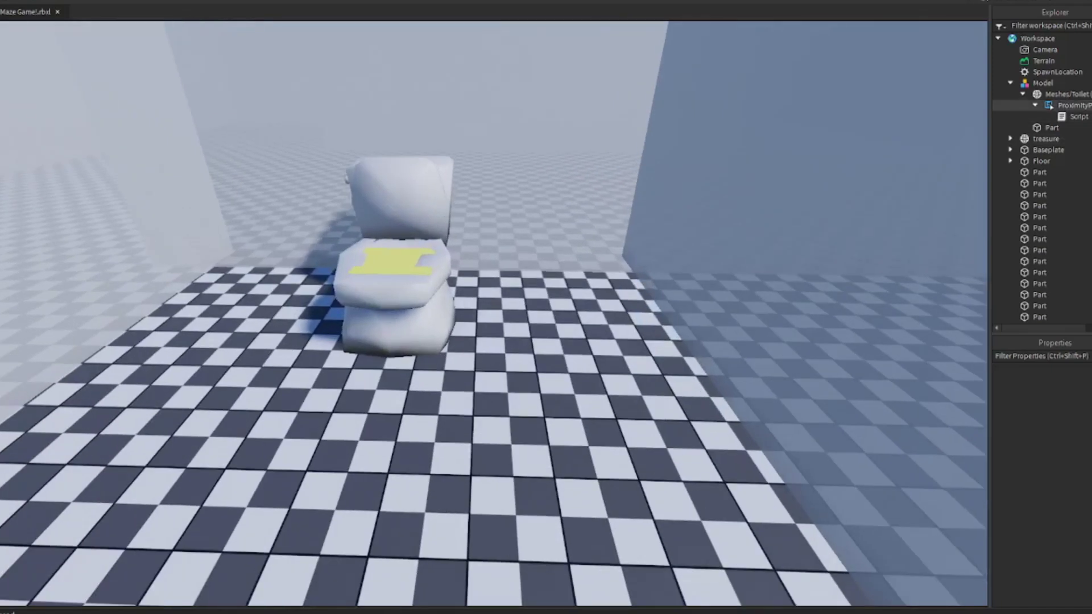
pyautogui.click(1072, 105)
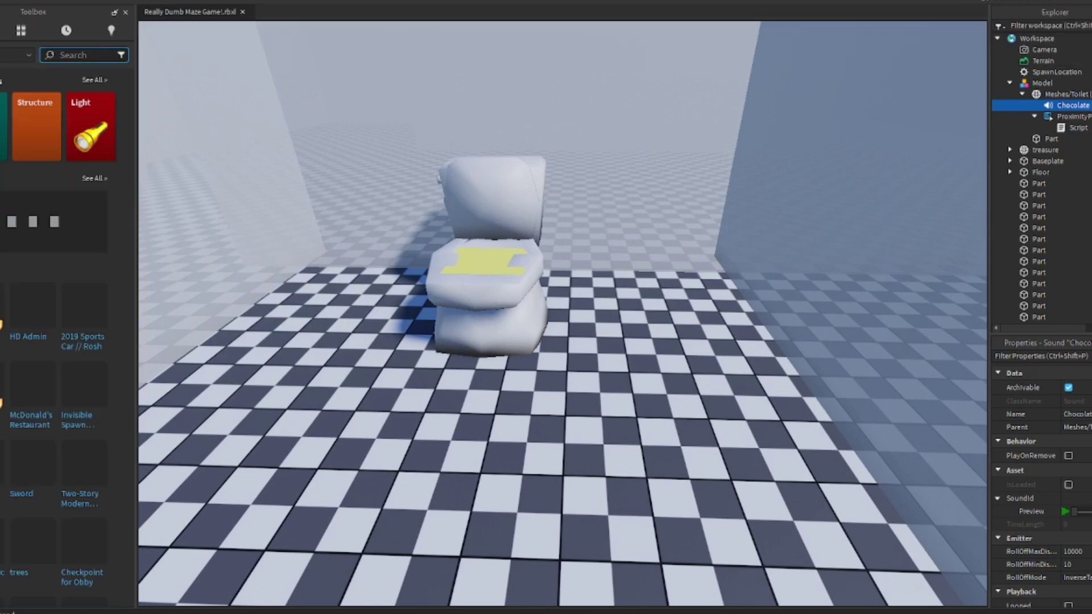
# - Search the Toolbox audio library for 'fart' and preview the results
pyautogui.click(14, 101)
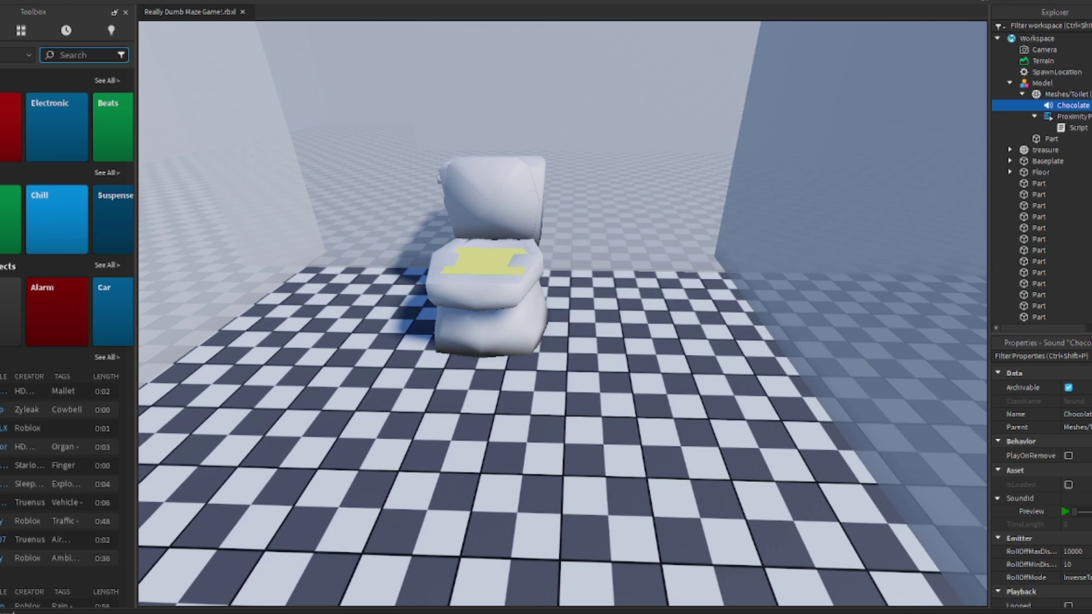
pyautogui.click(80, 54)
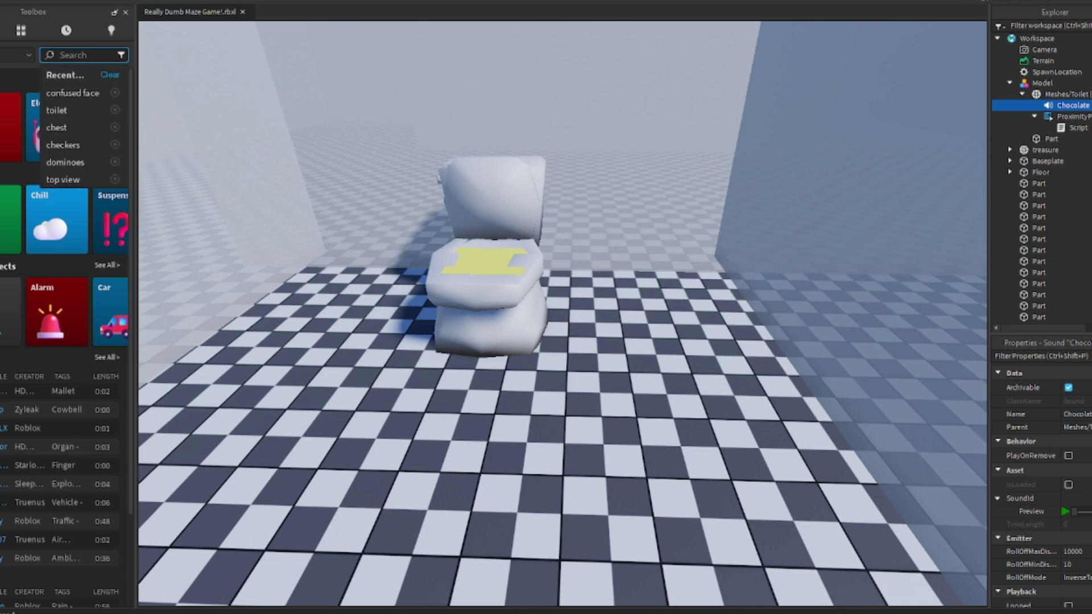
pyautogui.press('Escape')
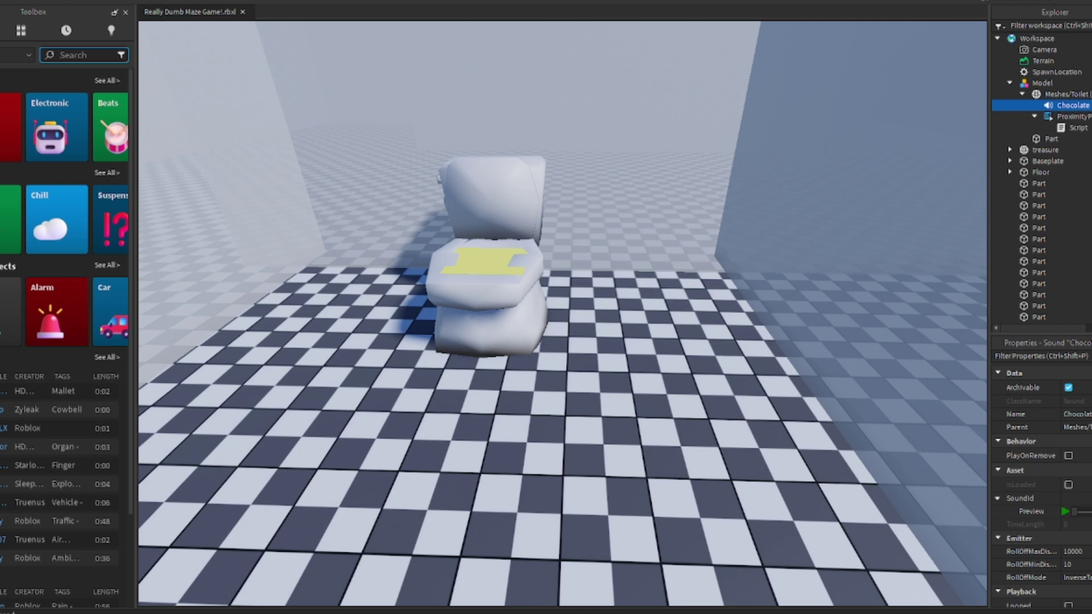
pyautogui.write('fart')
pyautogui.press('Return')
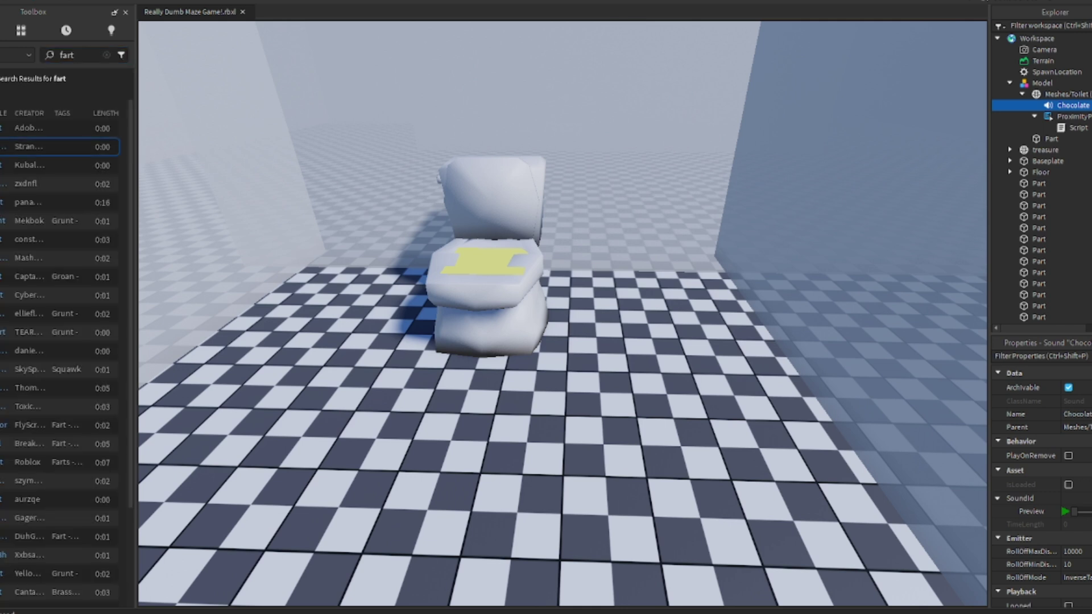
pyautogui.moveTo(57, 128)
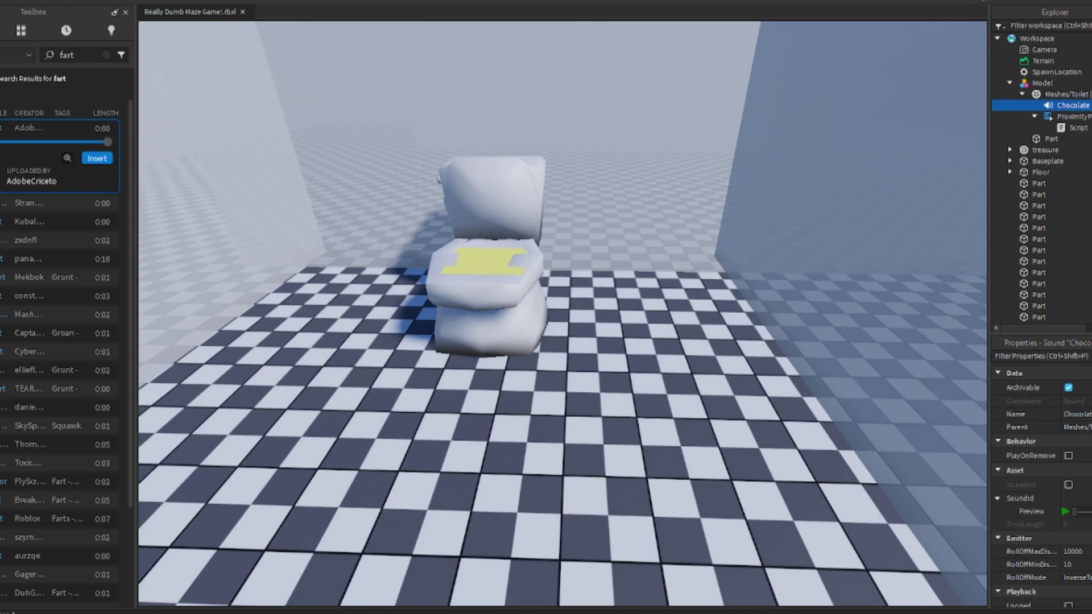
pyautogui.moveTo(57, 203)
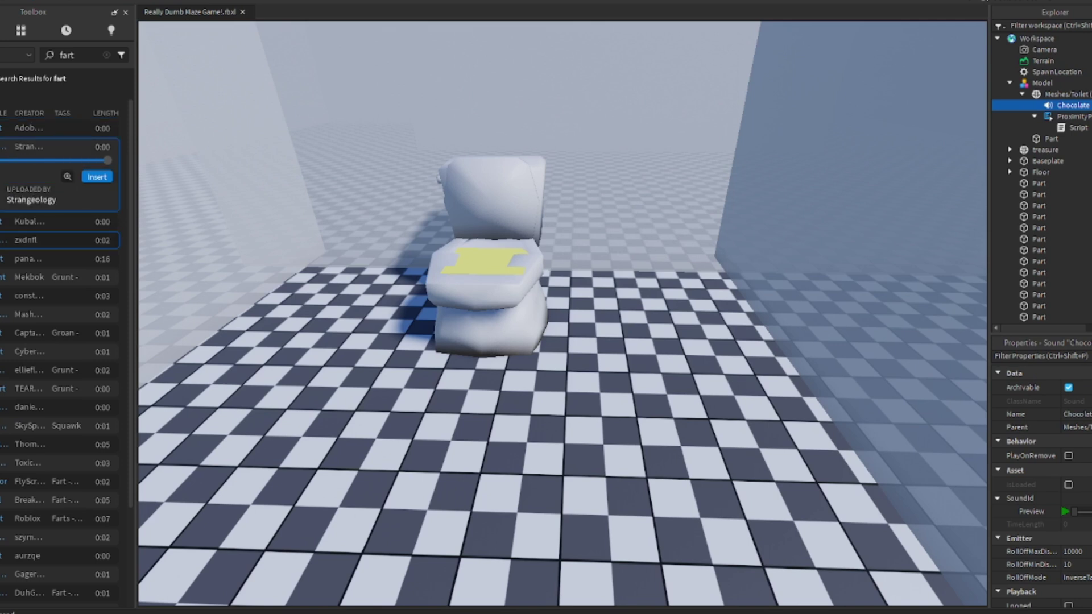
pyautogui.moveTo(56, 239)
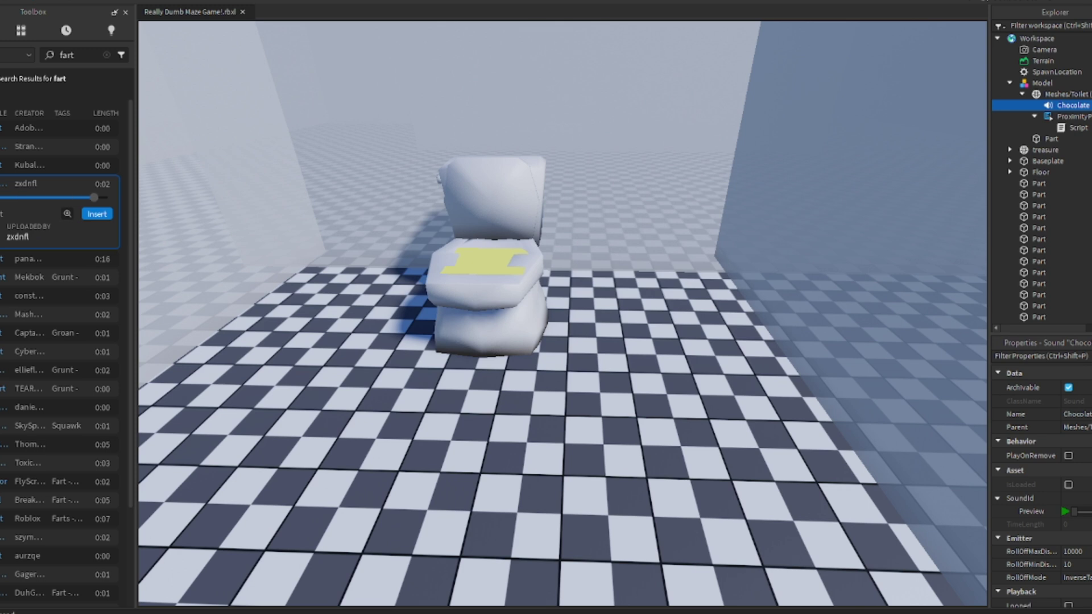
pyautogui.moveTo(57, 259)
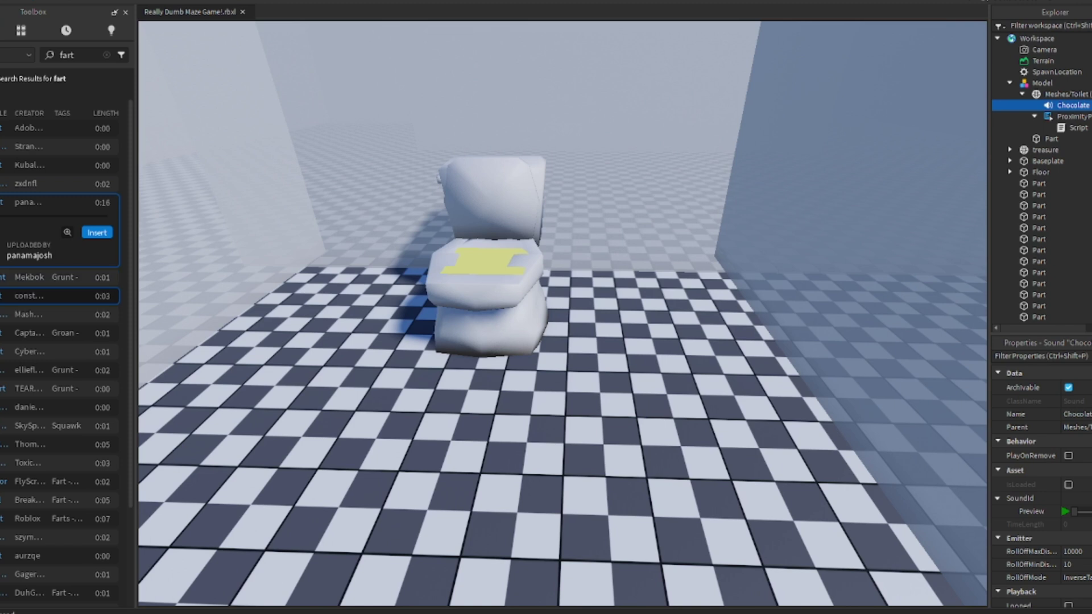
# - Refine the search to 'fart meme' and copy a sound's asset ID
pyautogui.click(74, 54)
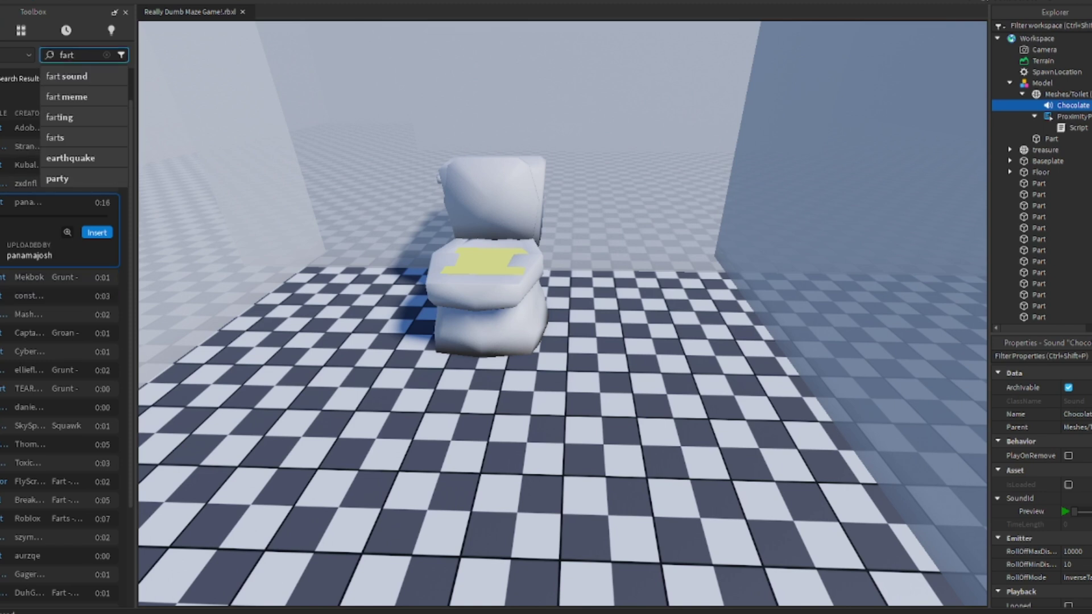
pyautogui.write('meme')
pyautogui.press('Return')
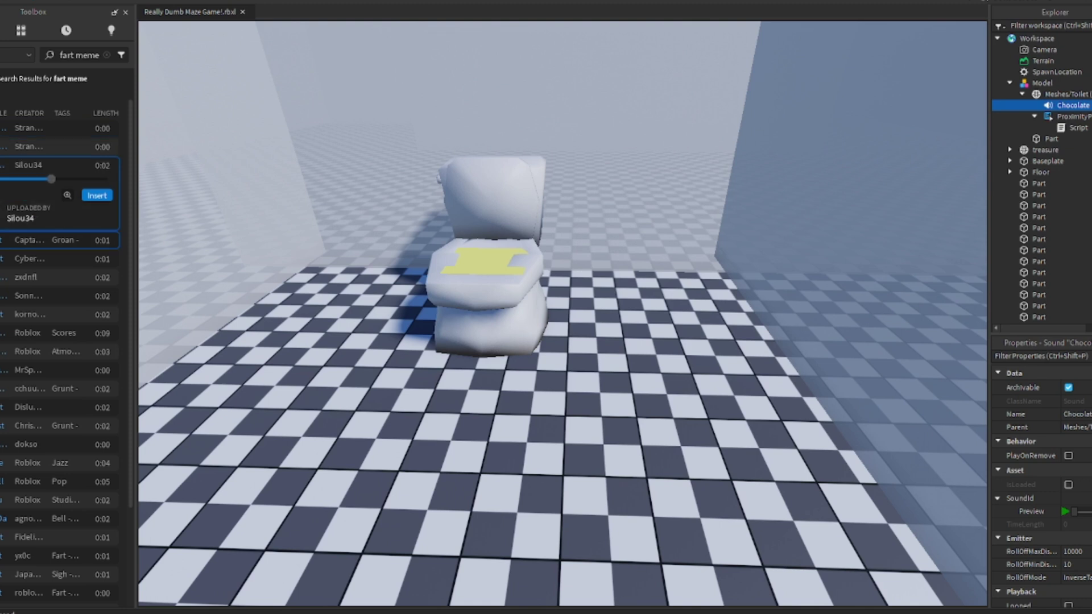
pyautogui.rightClick(2, 227)
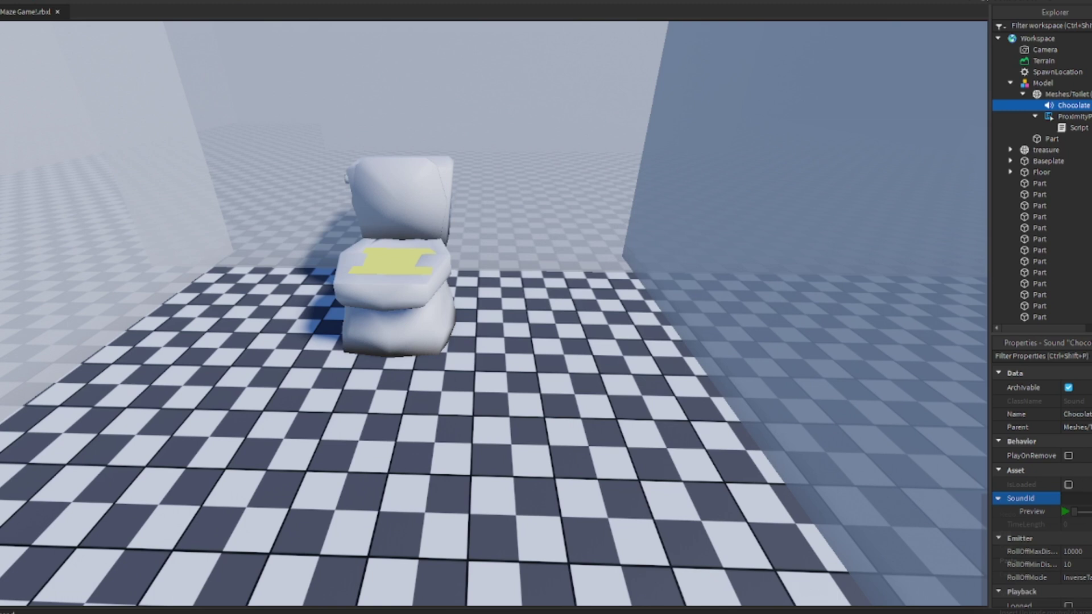
# - Paste the copied fart sound asset ID into the Chocolate Sound's SoundId property
pyautogui.write('48095742')
pyautogui.press('Return')
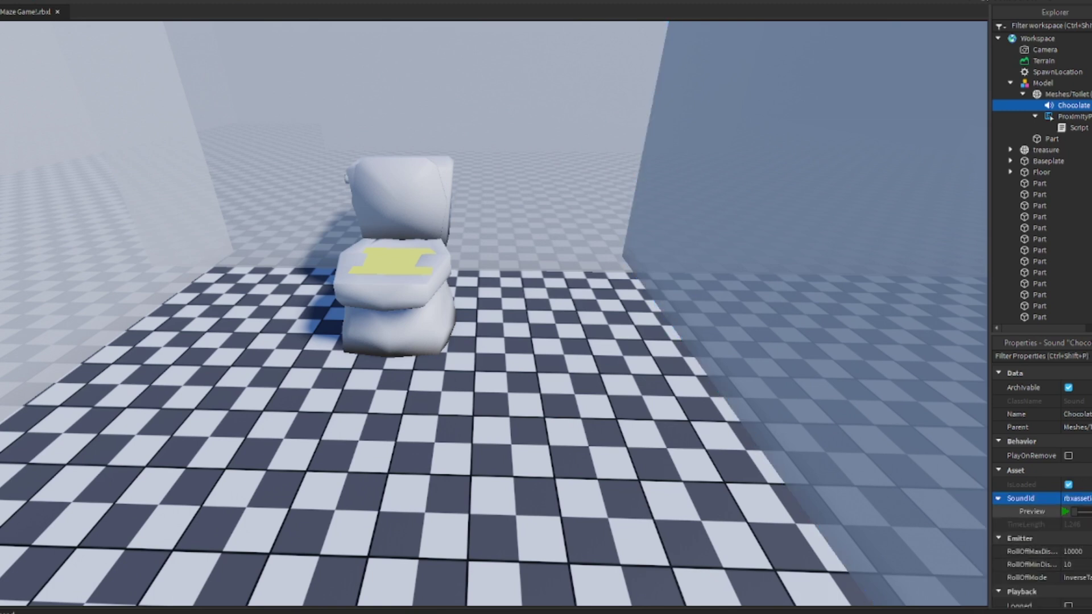
pyautogui.scroll(-5, 1040, 483)
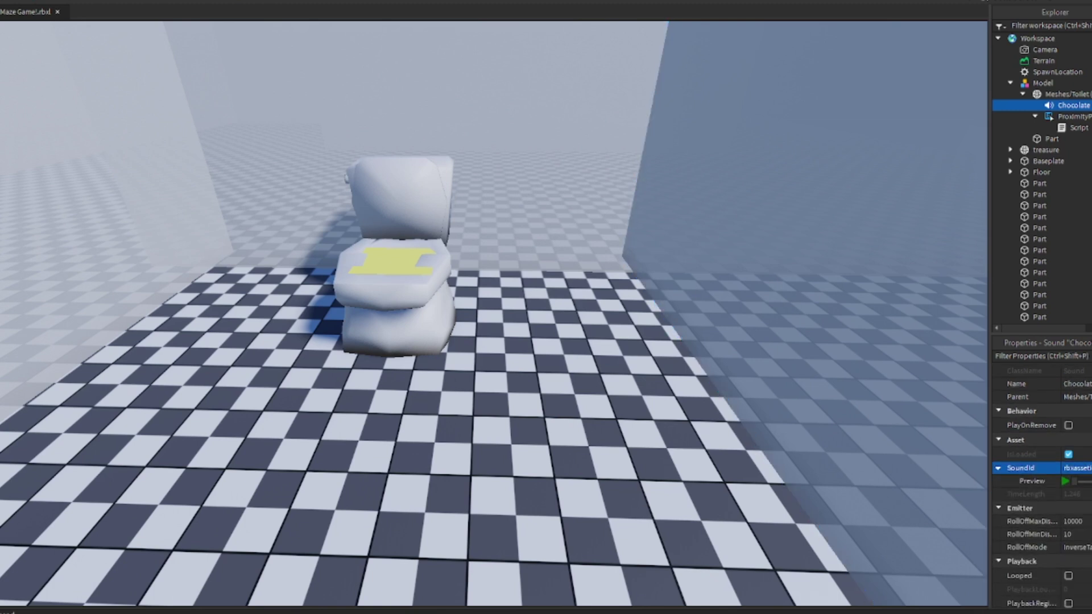
pyautogui.scroll(-3, 808, 398)
pyautogui.scroll(-5, 495, 313)
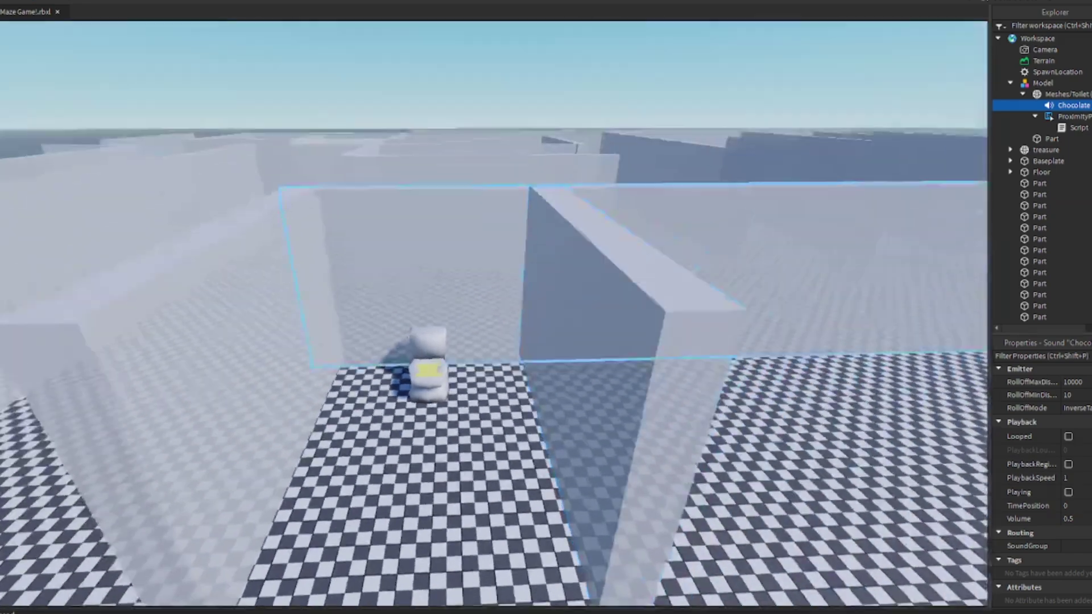
pyautogui.scroll(5, 495, 312)
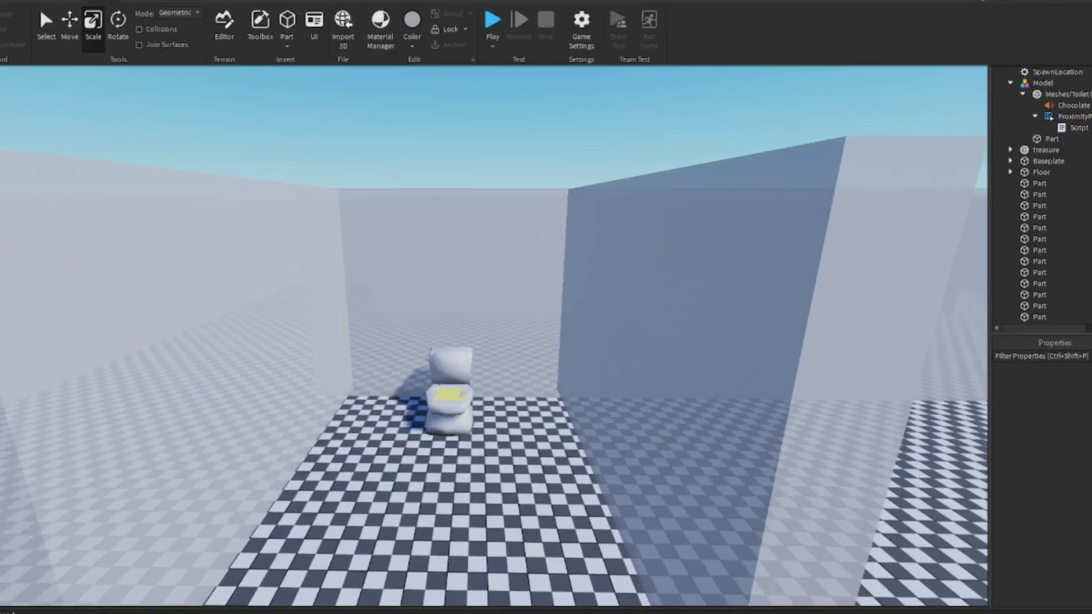
# - Play-test, walk to the toilet, hold E on the Add "Chocolate" in Toilet prompt, then walk away
pyautogui.press('F5')
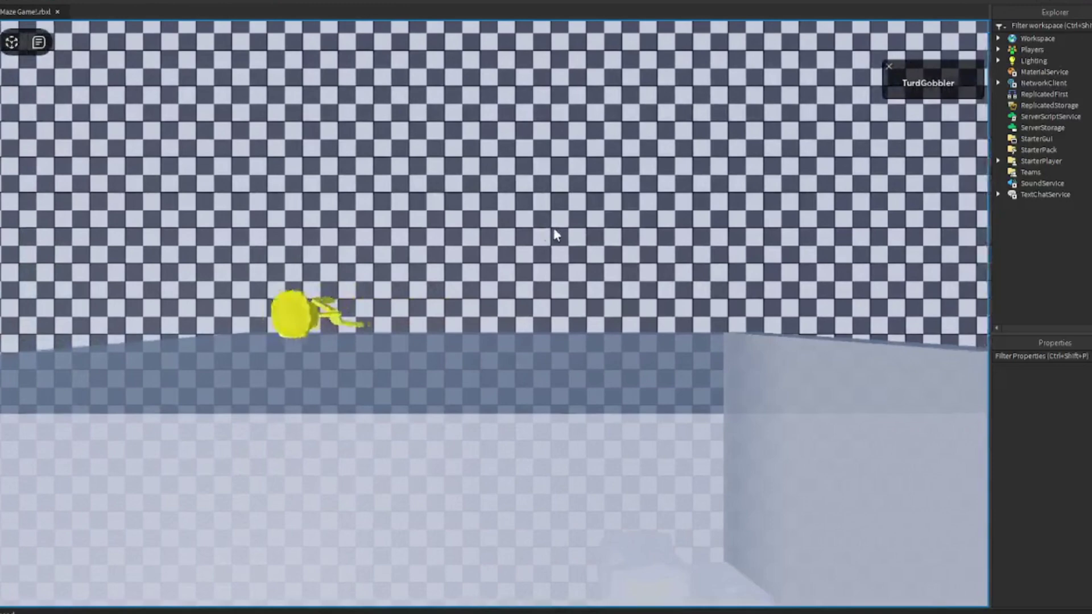
pyautogui.press('w')
pyautogui.press('d')
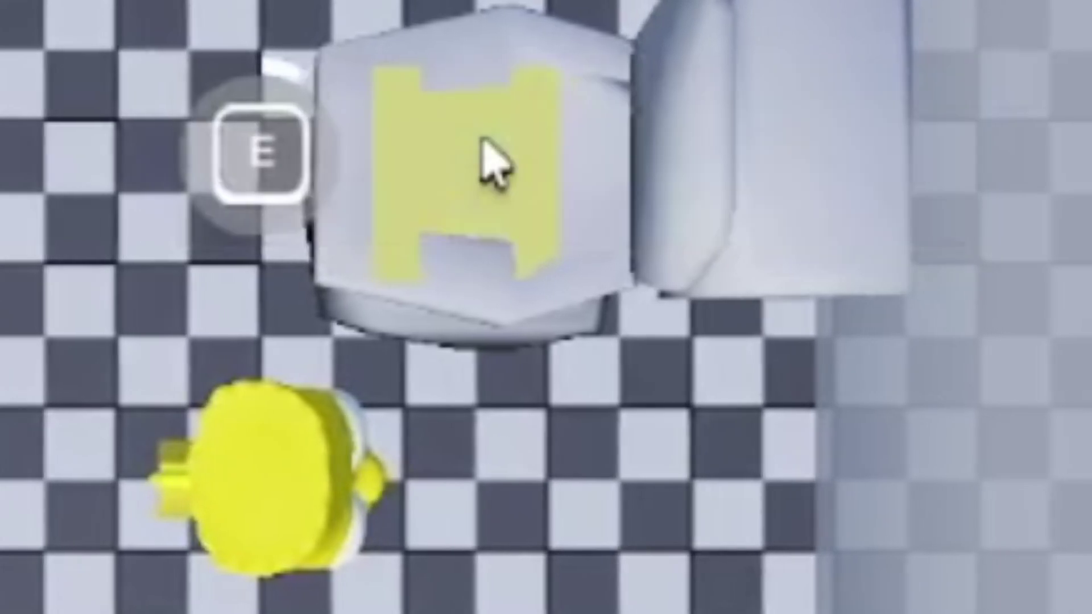
pyautogui.press('e')
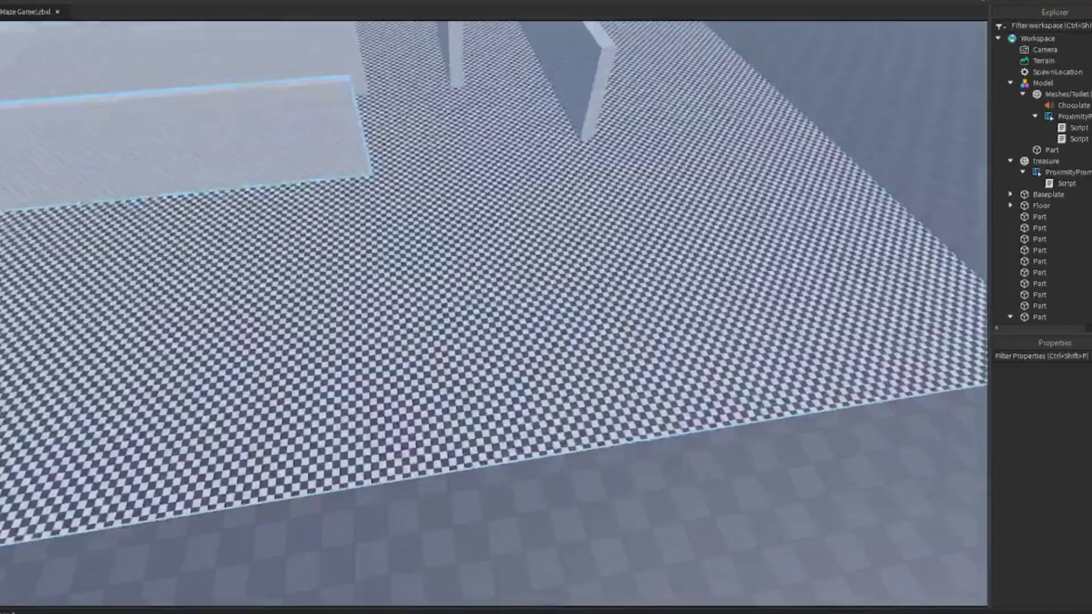
pyautogui.click(625, 267)
pyautogui.click(470, 91)
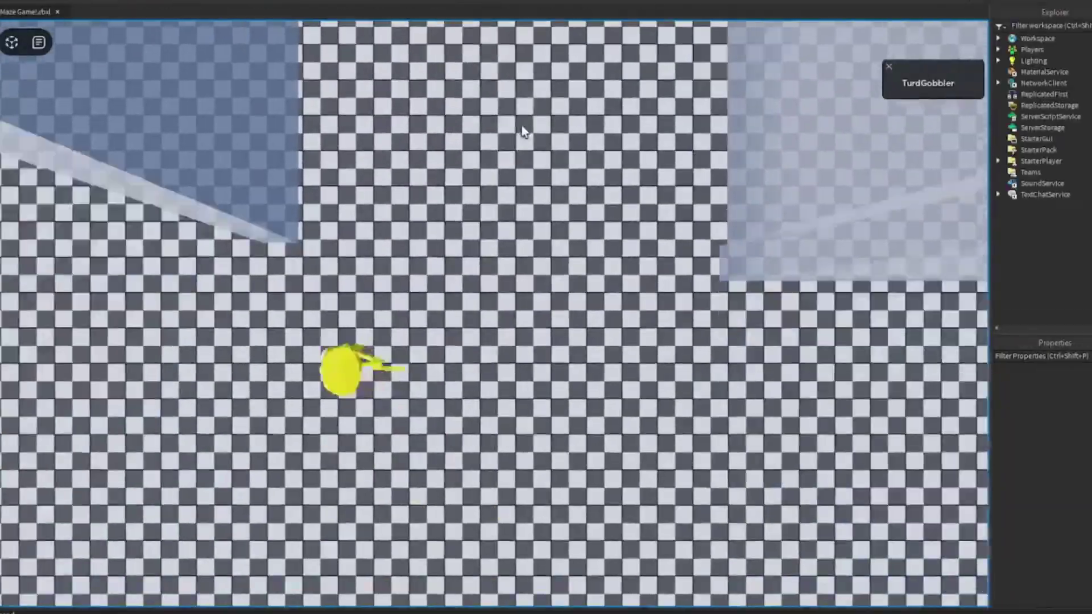
pyautogui.press('s')
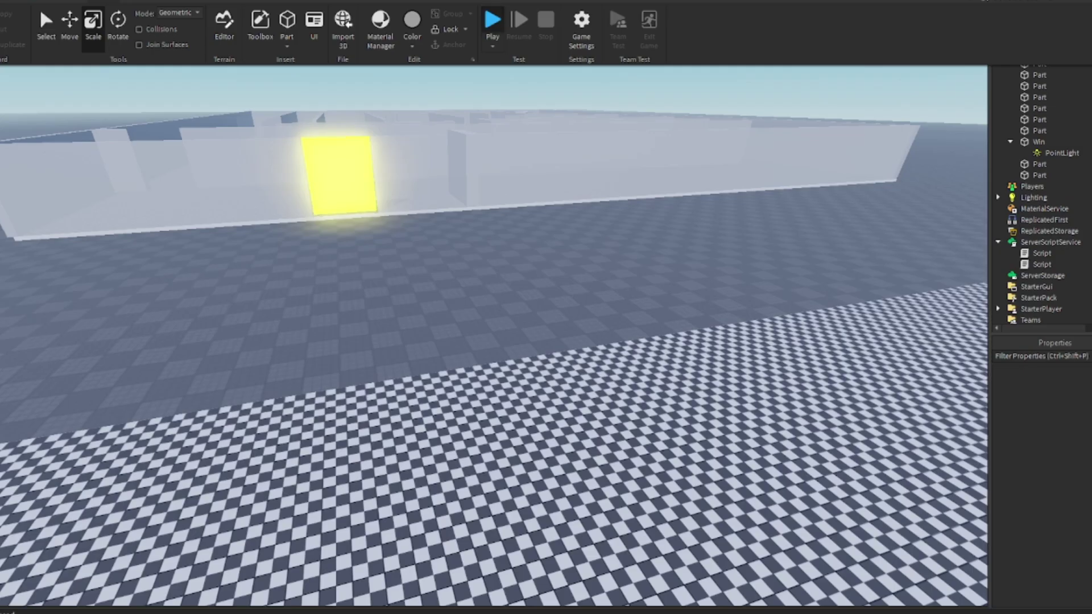
# - Start another play-test of the maze game
pyautogui.press('F5')
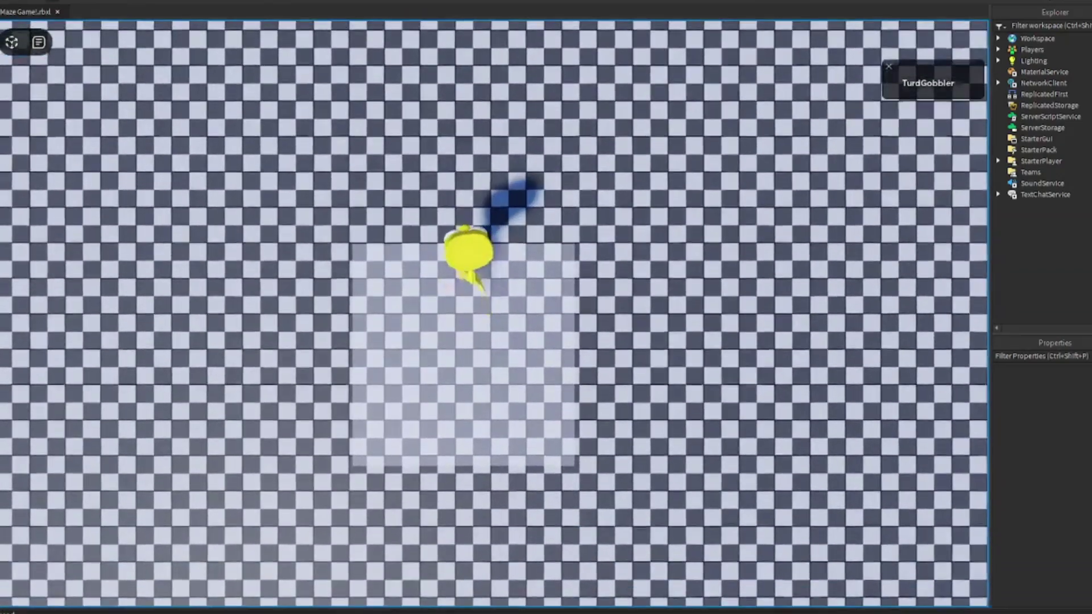
# - Stop the play-test with Shift+F5 to return to the maze edit view
pyautogui.hotkey('shift', 'F5')
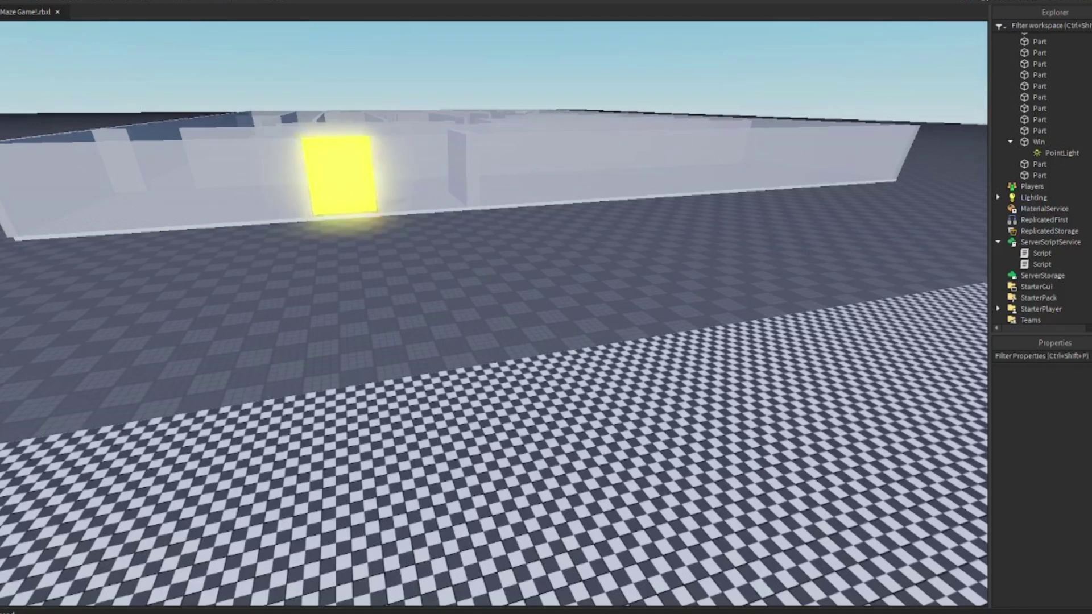